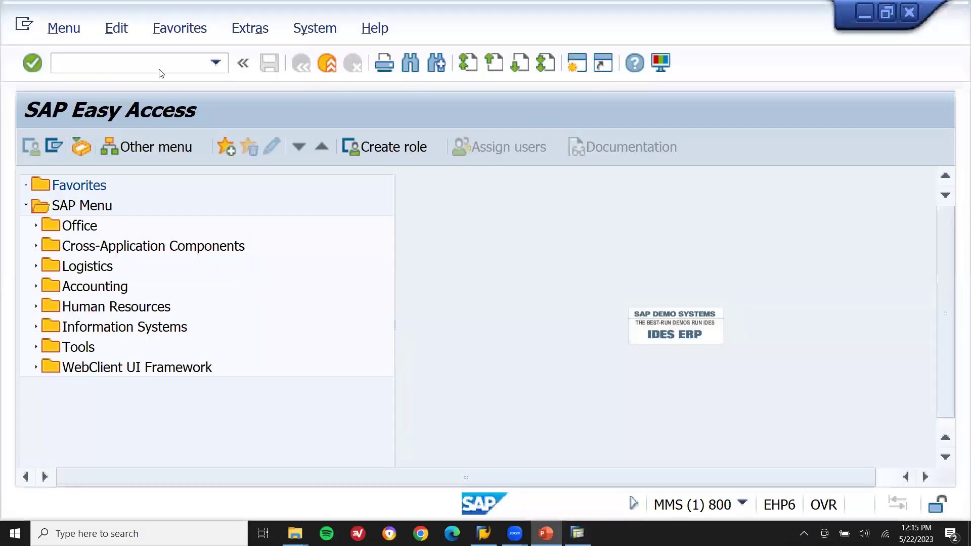
Launch the MMBE stock overview and recall the previously entered material numbers.
type("mmbe")
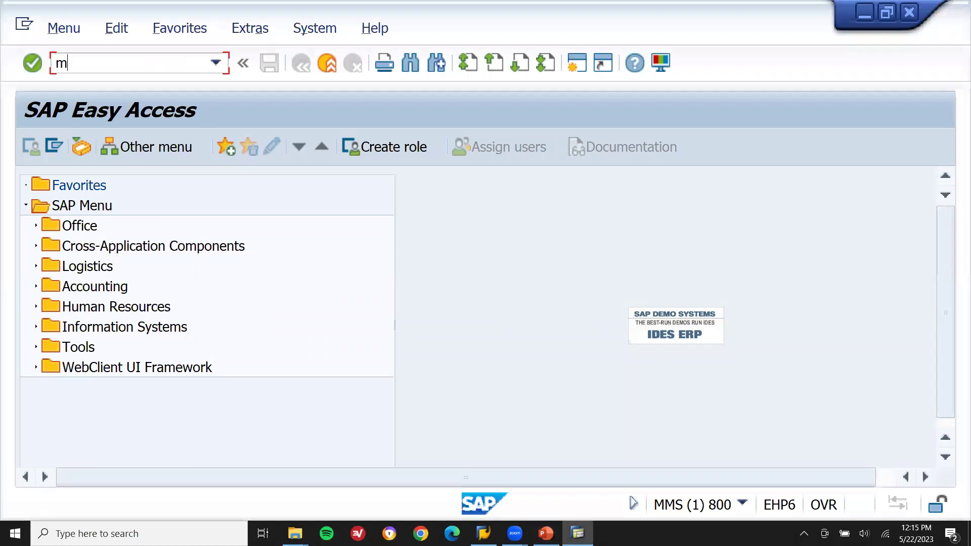
key("Return")
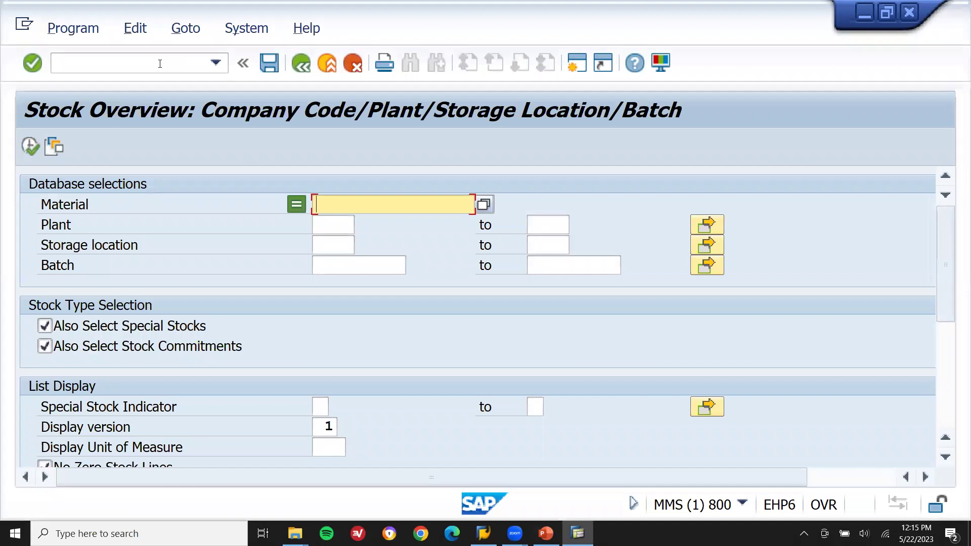
key("BackSpace")
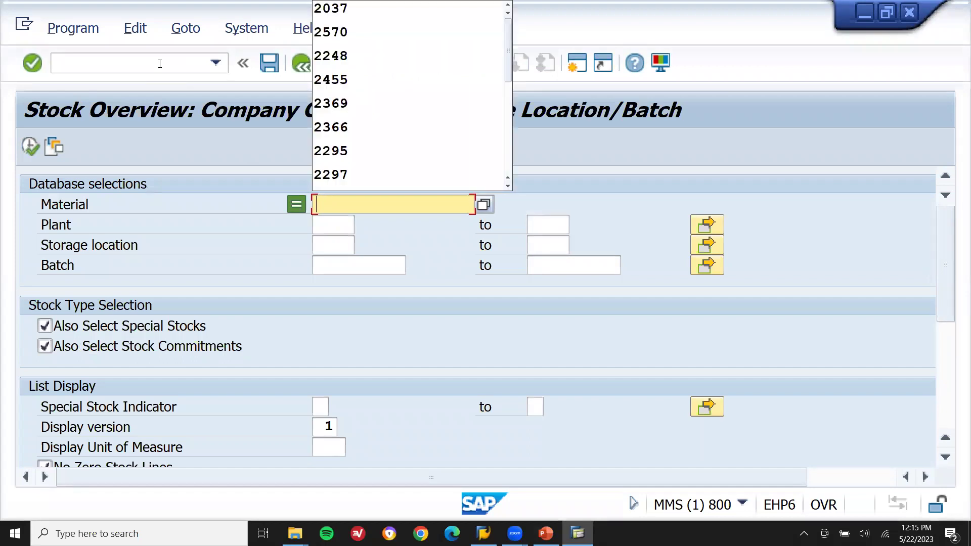
Run the stock overview for material 2037, plant 1111, storage location 1111.
type("2037")
key("Tab")
type("1111")
key("Tab")
type("1111")
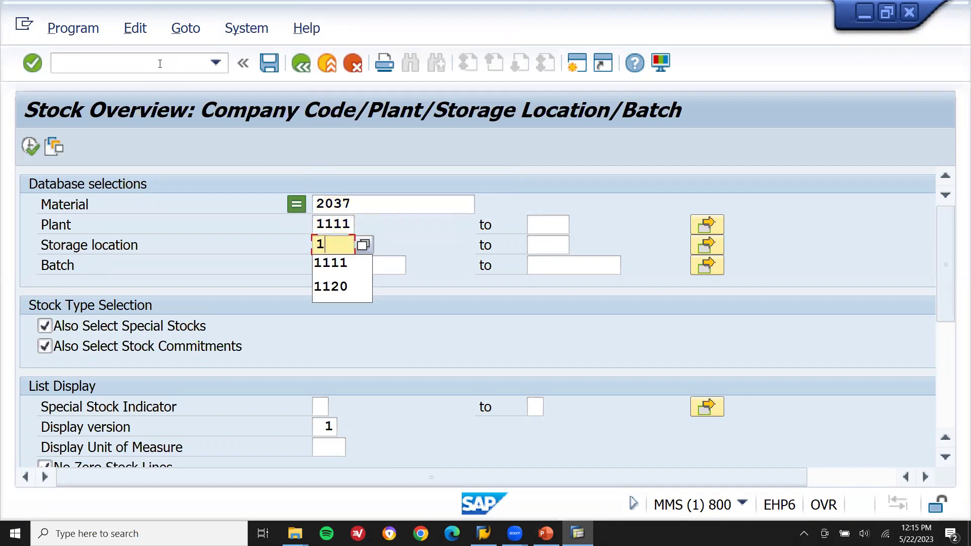
left_click(32, 146)
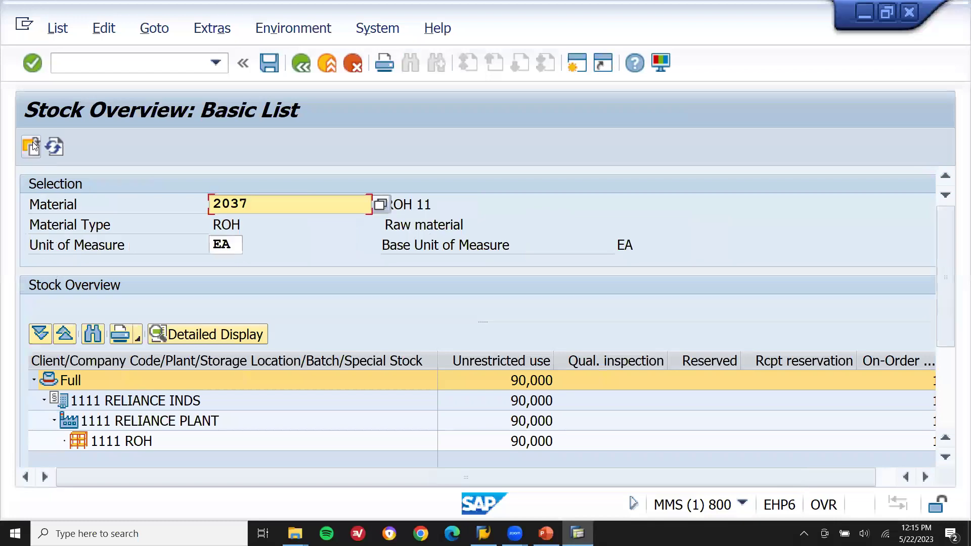
Confirm 90,000 unrestricted-use units, then exit to Easy Access and enter MD04.
left_click(521, 364)
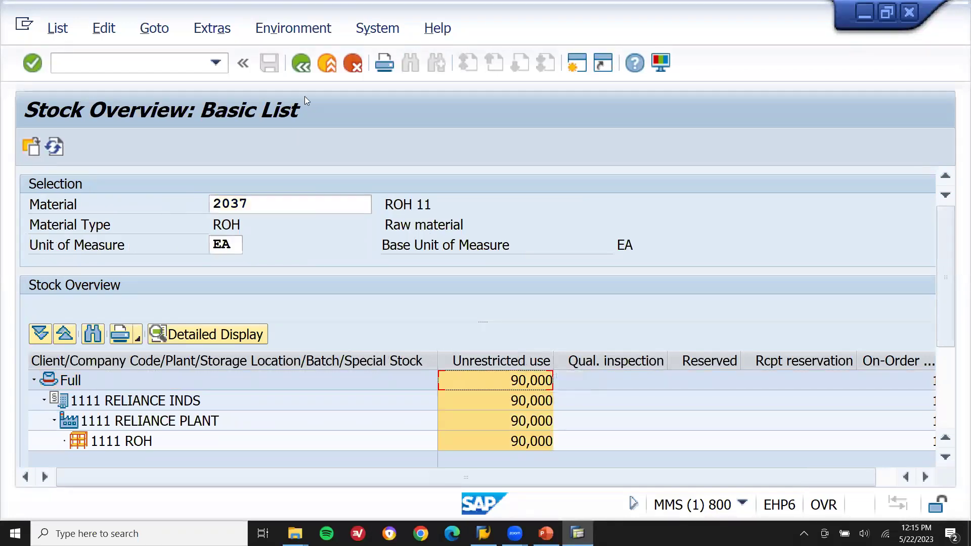
left_click(327, 63)
type("MD04")
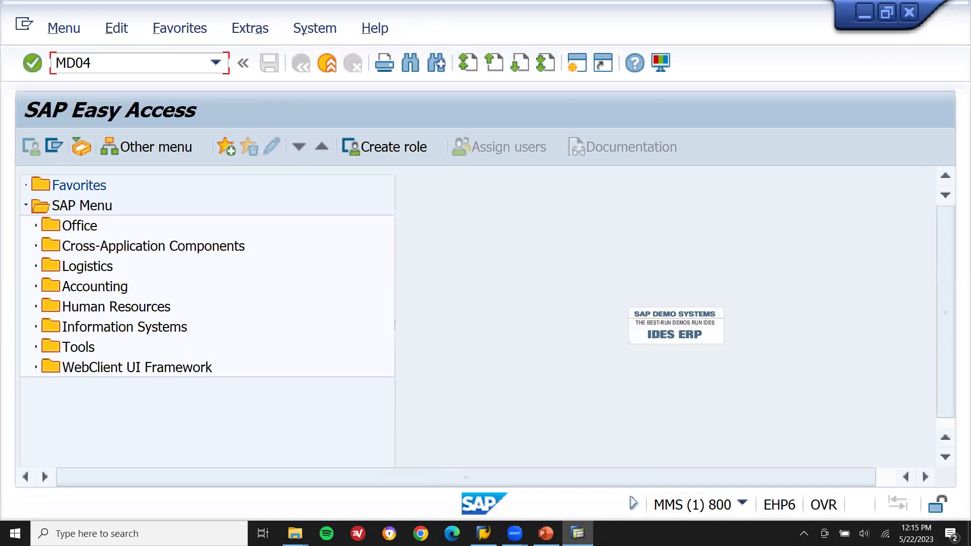
Load material 2037's MD04 list (stock 90, one open PO) and copy the PO number.
key("Return")
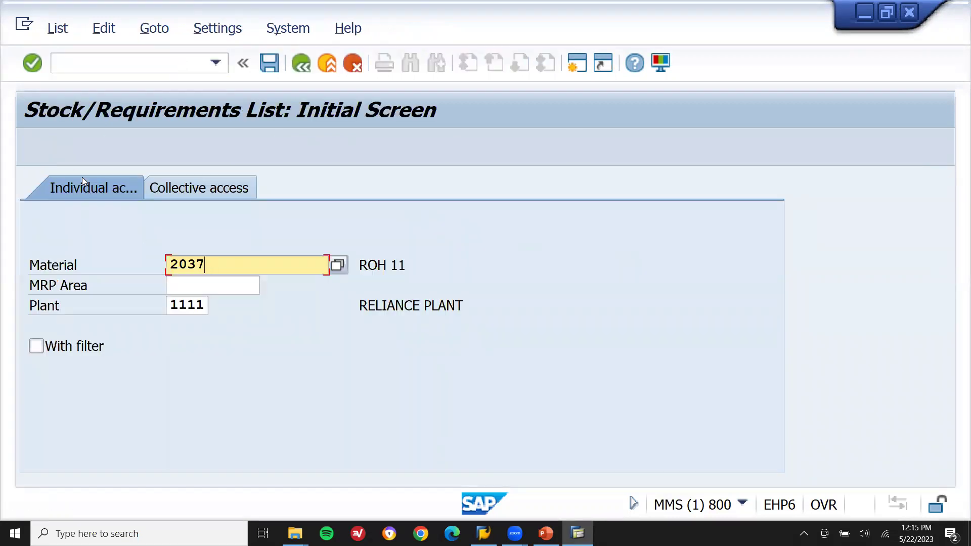
key("Return")
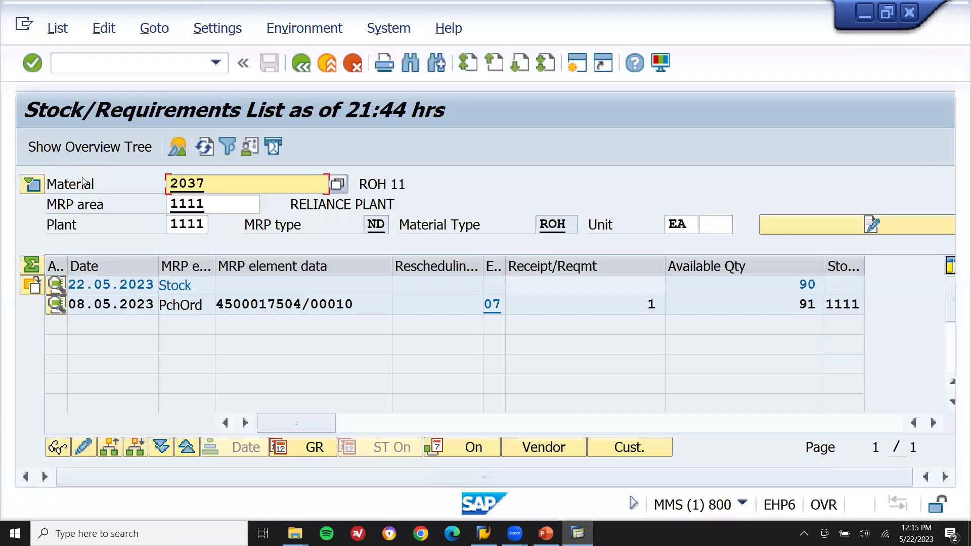
left_click_drag(219, 304, 301, 304)
left_click(301, 304)
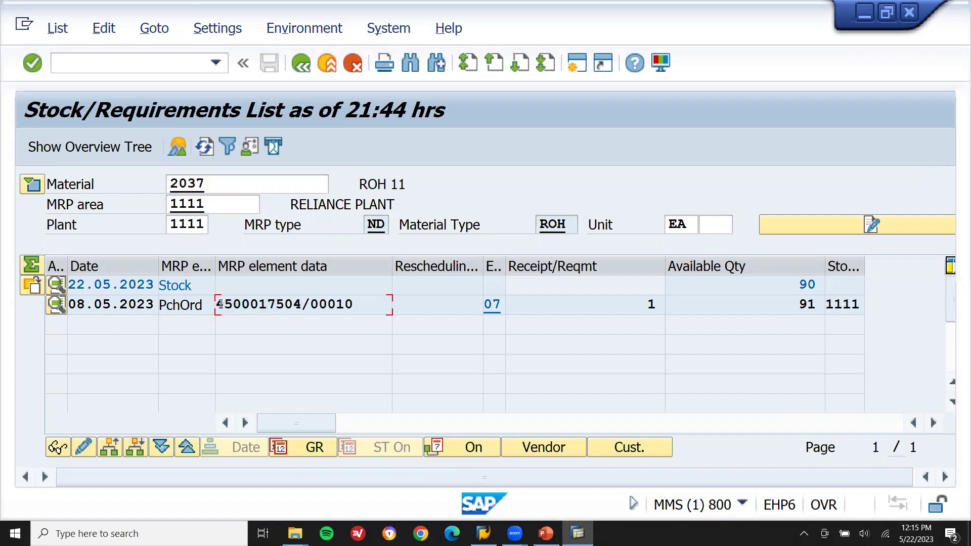
left_click_drag(217, 304, 298, 304)
left_click(298, 304)
double_click(298, 304)
key("ctrl+c")
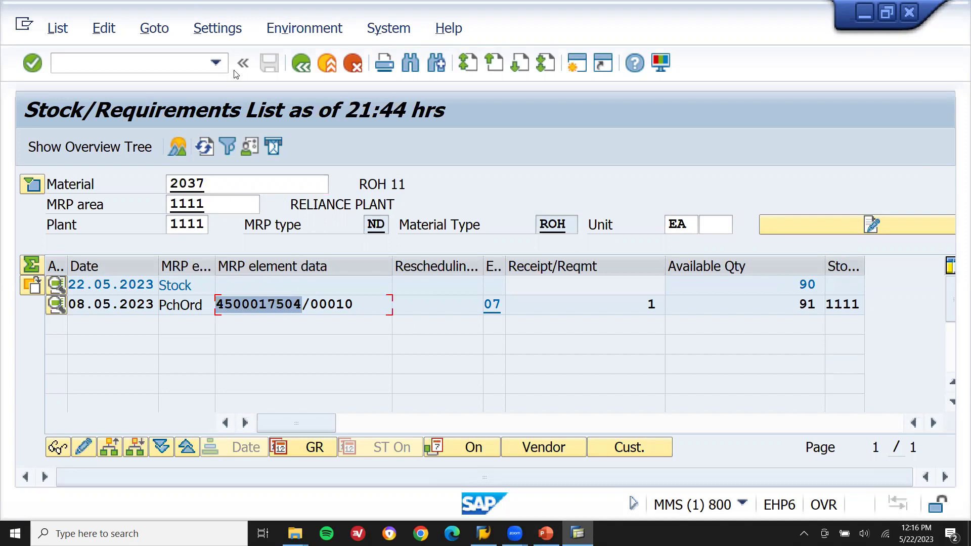
left_click(579, 74)
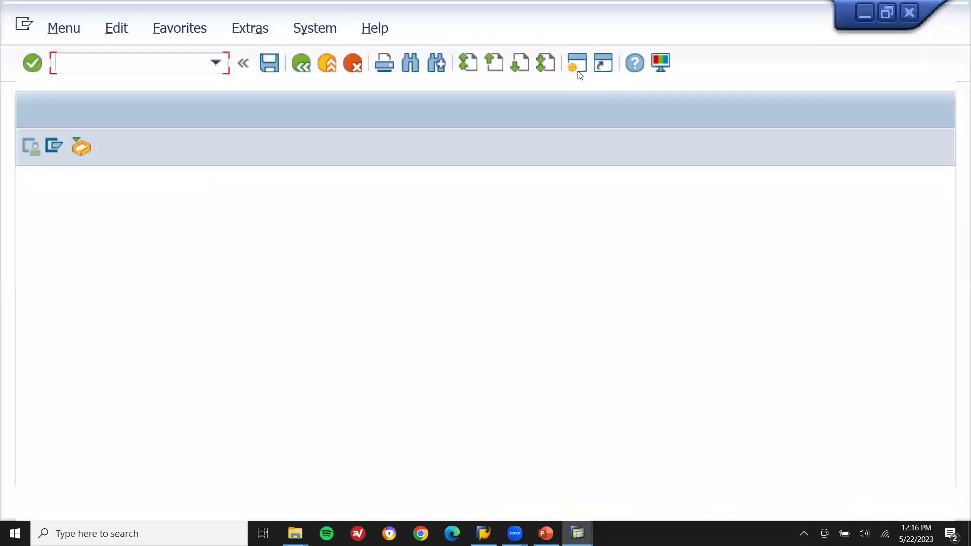
type("MIGO")
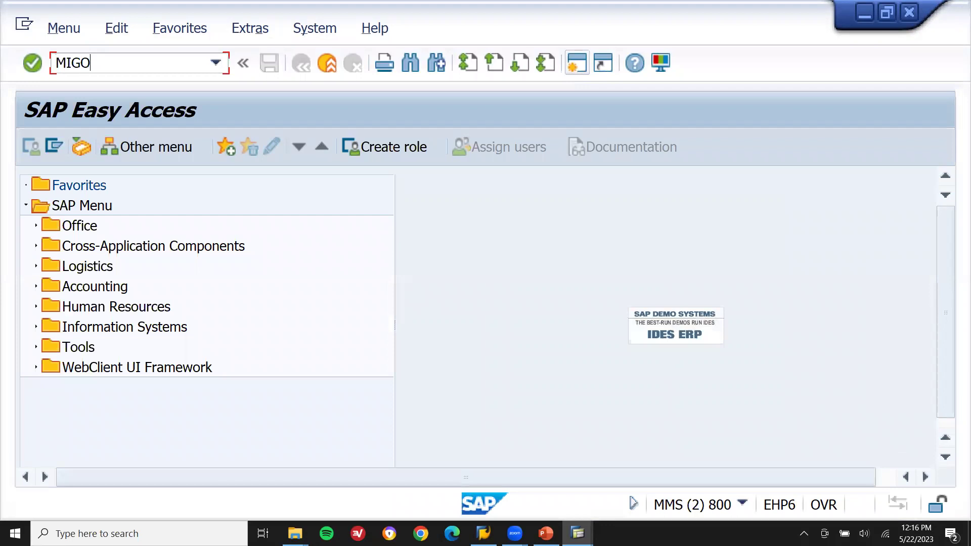
key("Return")
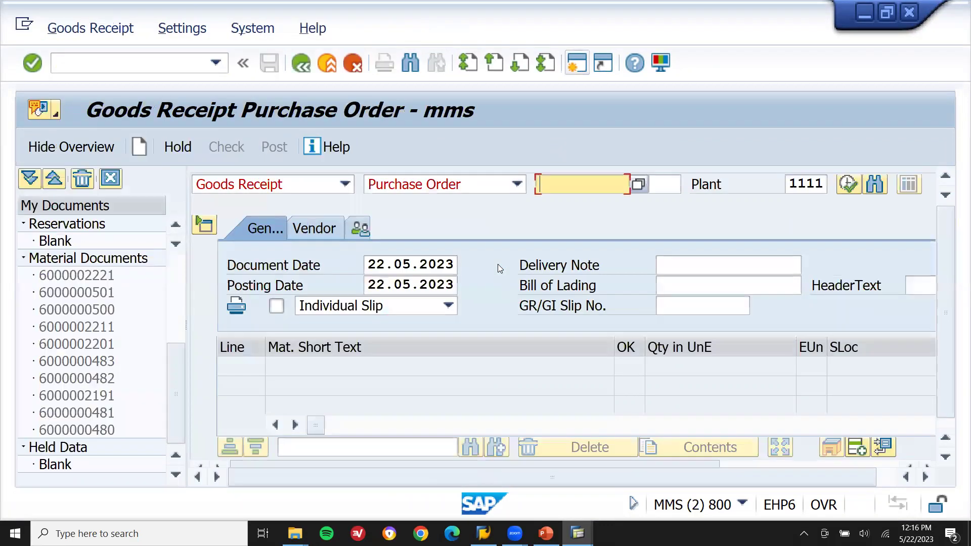
key("ctrl+v")
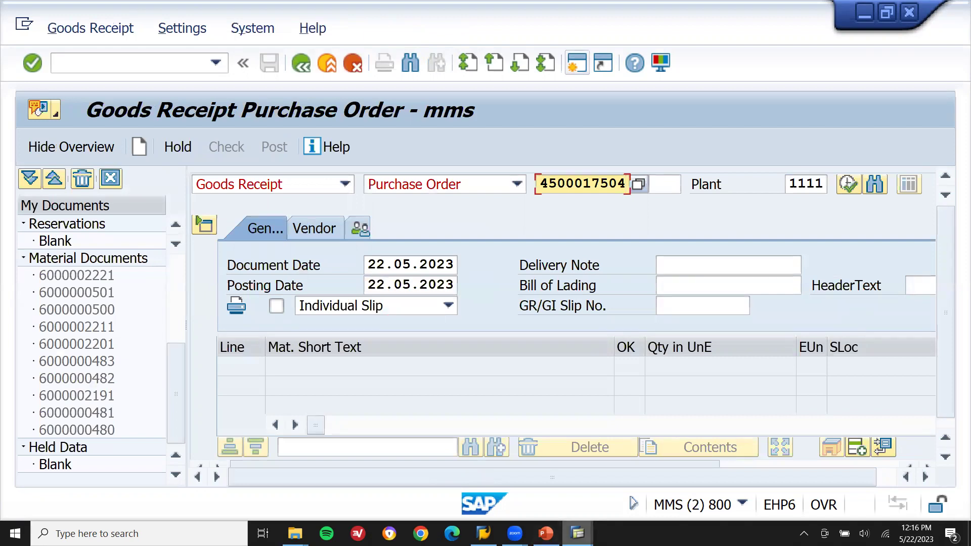
mouse_move(578, 534)
left_click(507, 490)
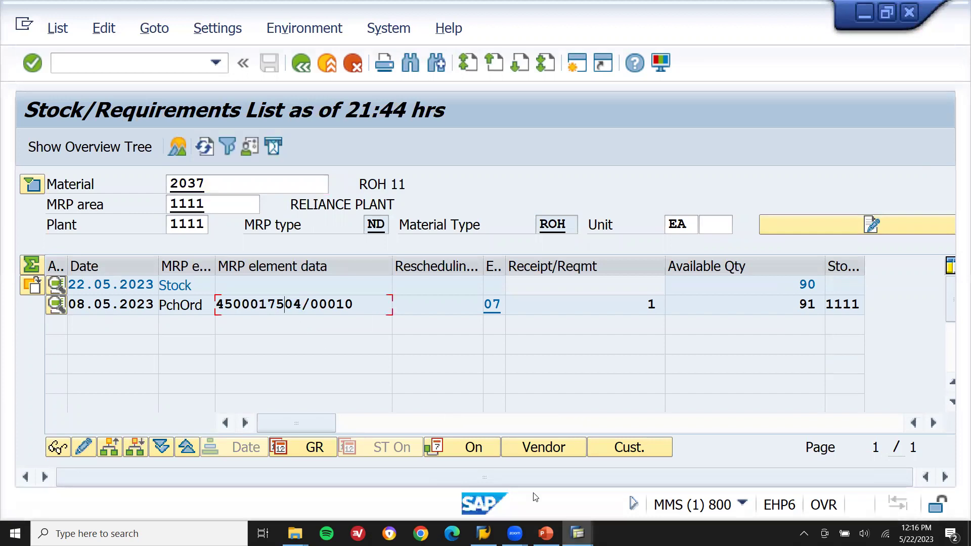
left_click(577, 534)
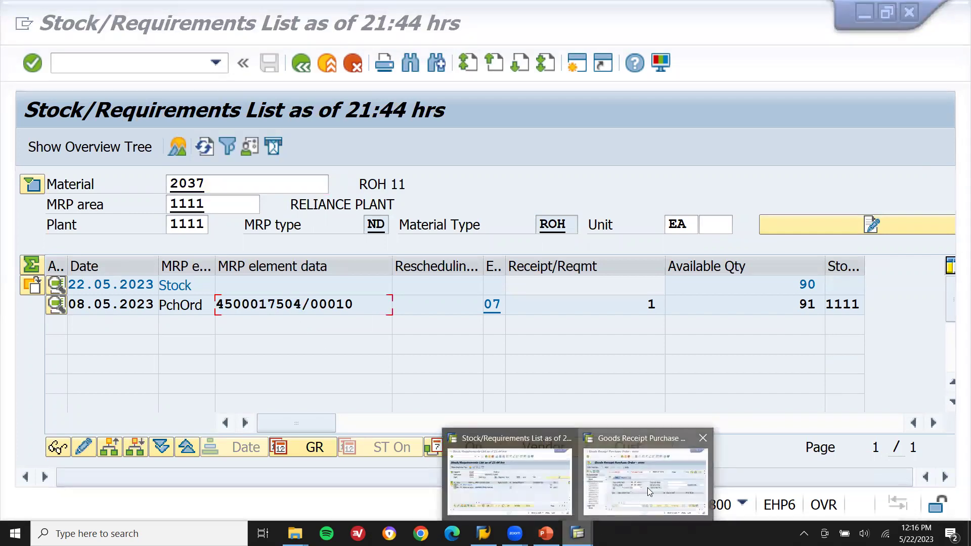
left_click(647, 488)
key("Return")
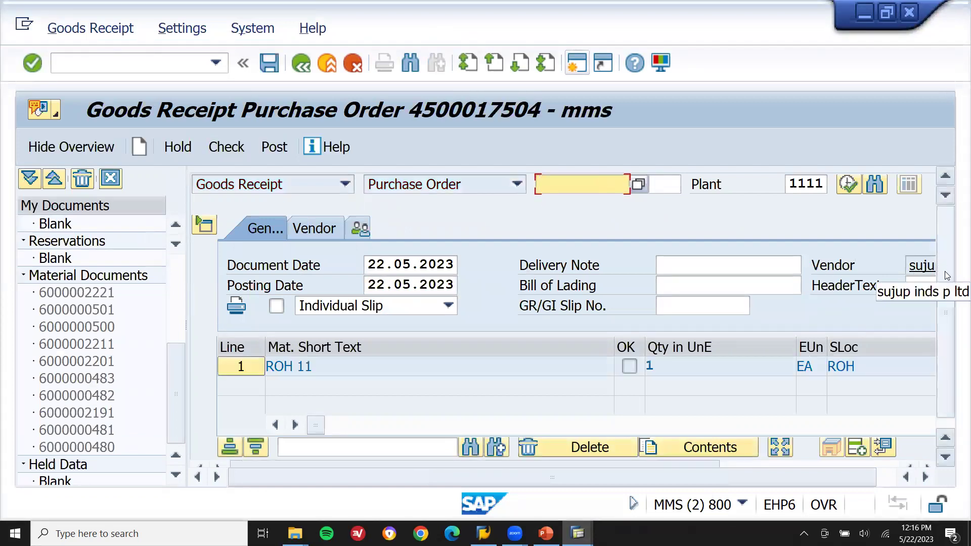
scroll(914, 277, "down", 1)
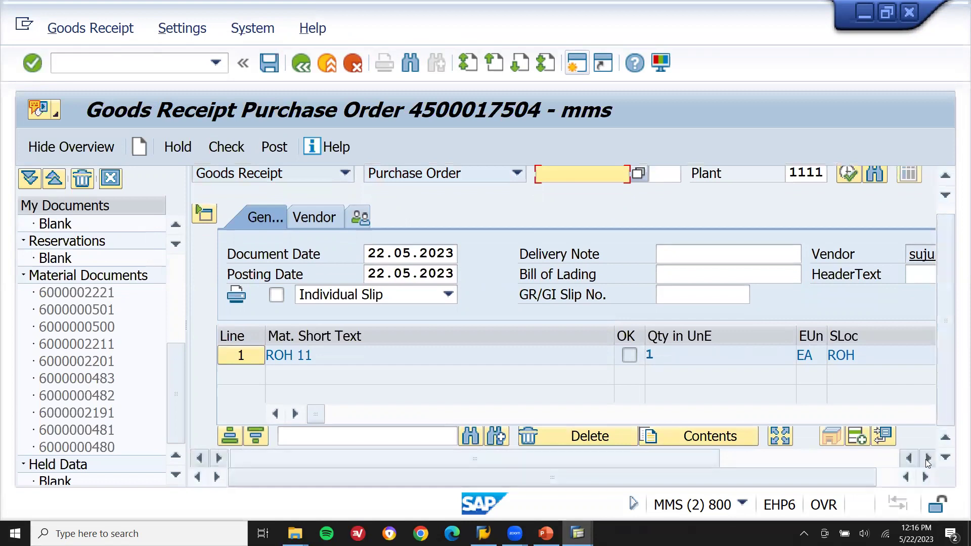
left_click(928, 459)
left_click(928, 459)
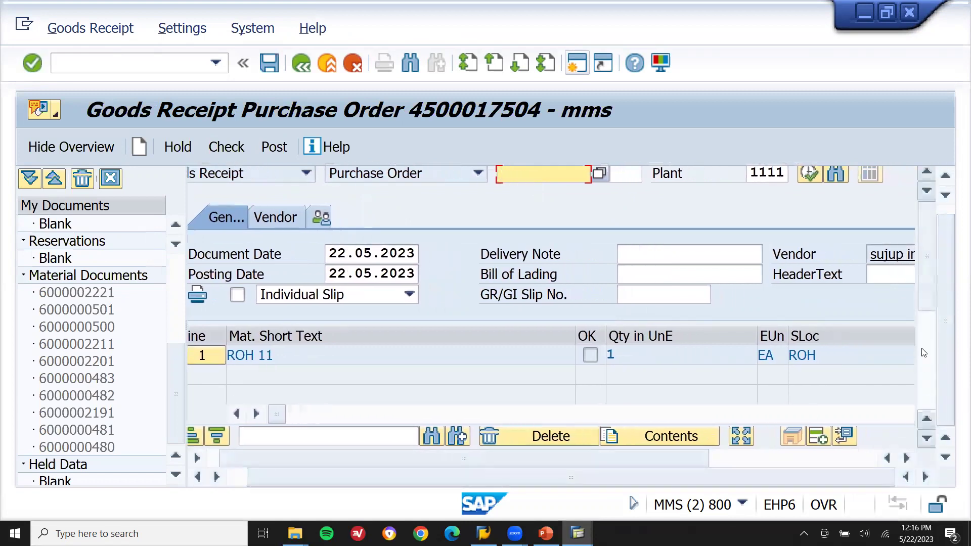
left_click_drag(927, 311, 922, 428)
left_click(246, 436)
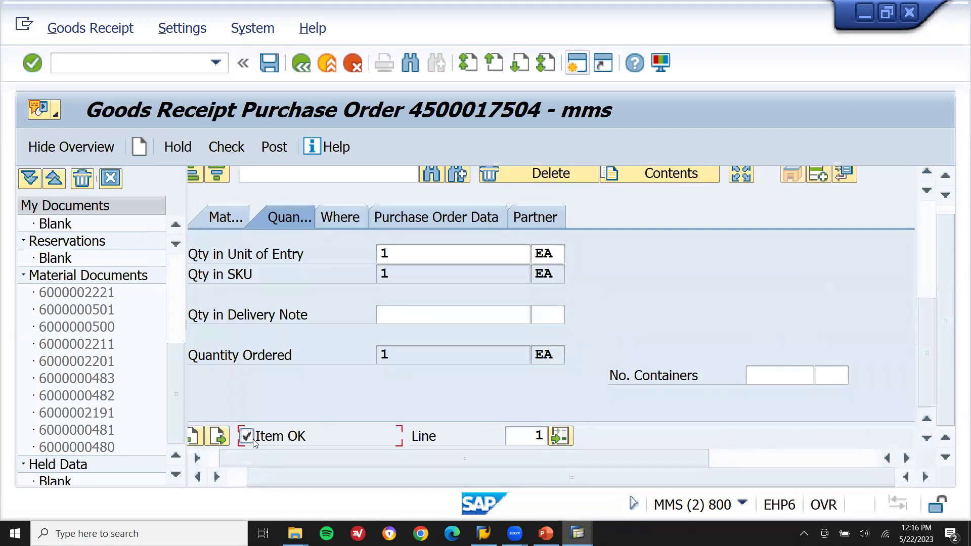
left_click(282, 150)
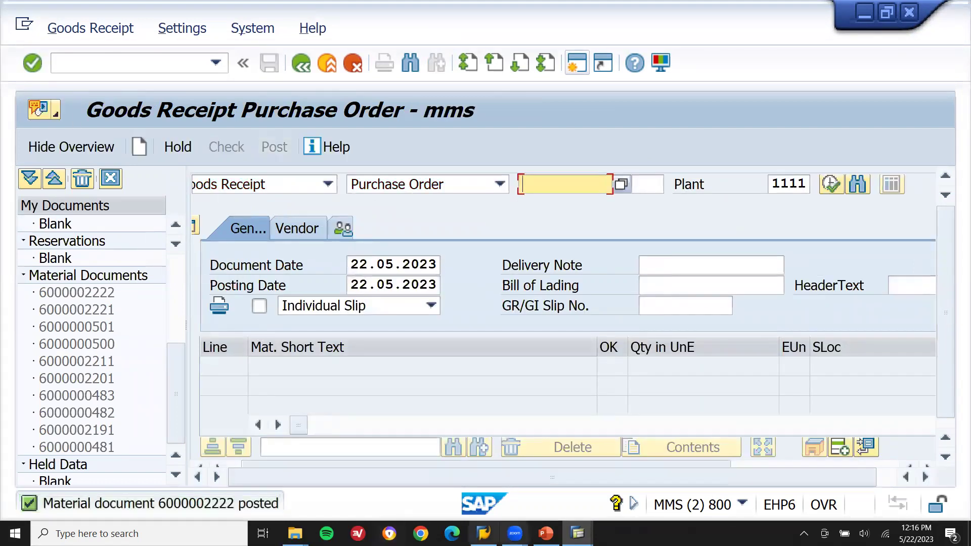
left_click(578, 533)
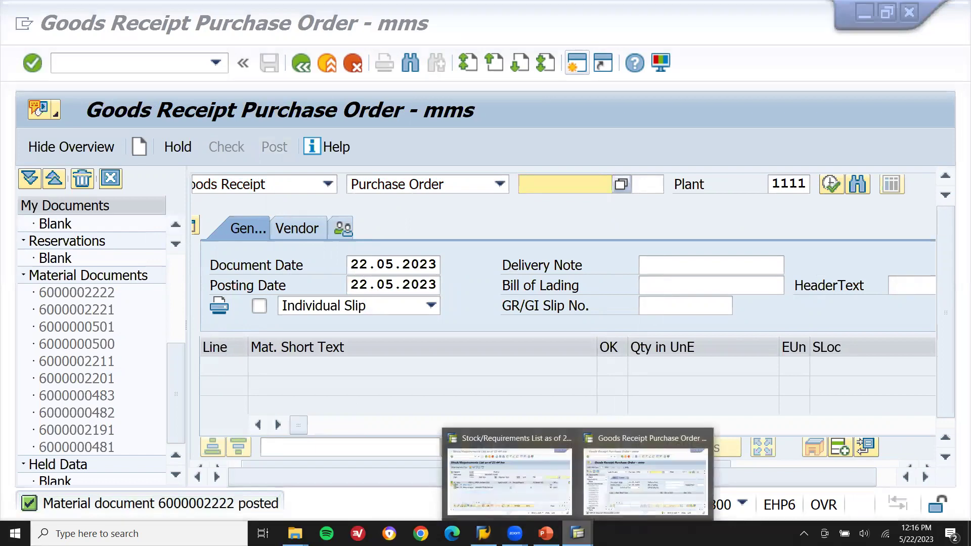
left_click(513, 477)
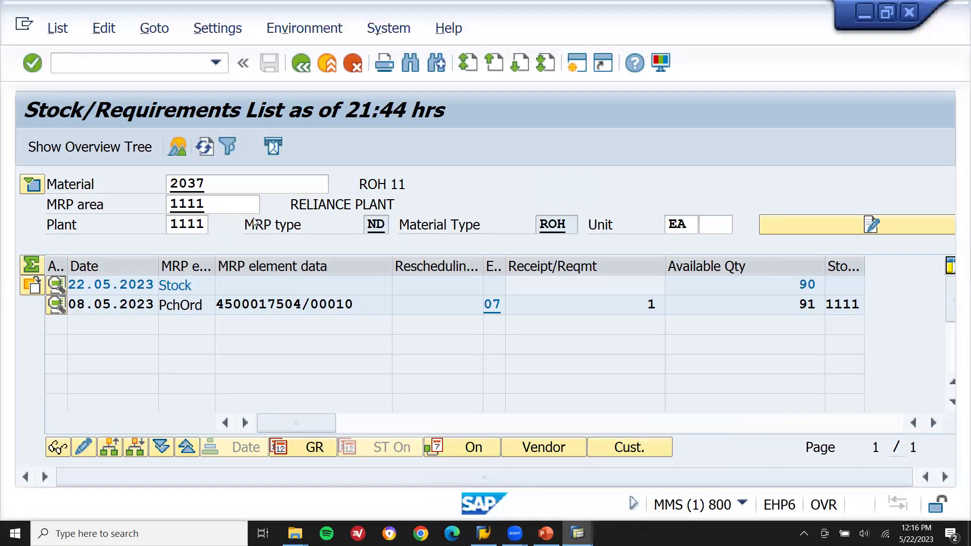
Refresh MD04 to confirm available quantity 91 with the purchase order gone, then exit.
left_click(208, 149)
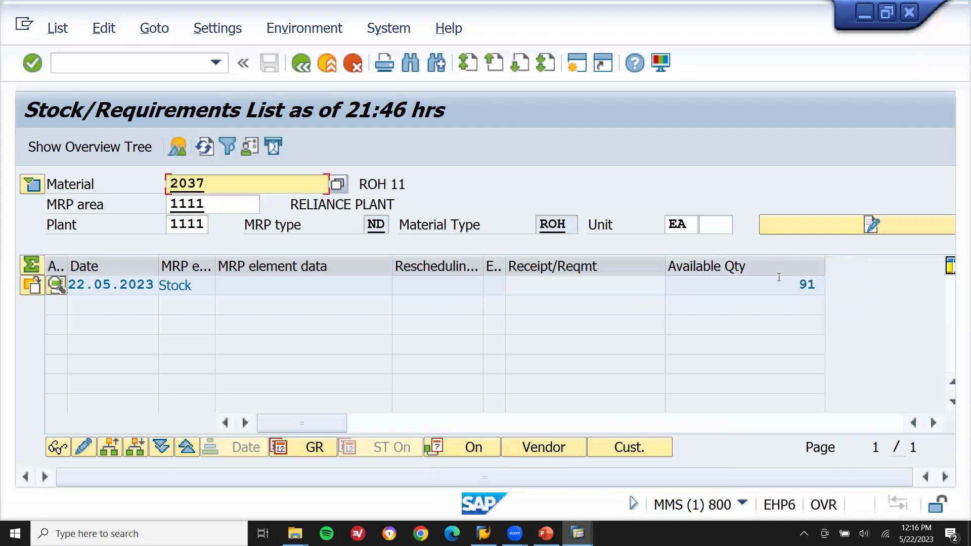
left_click(819, 281)
left_click_drag(797, 284, 820, 280)
key("Right")
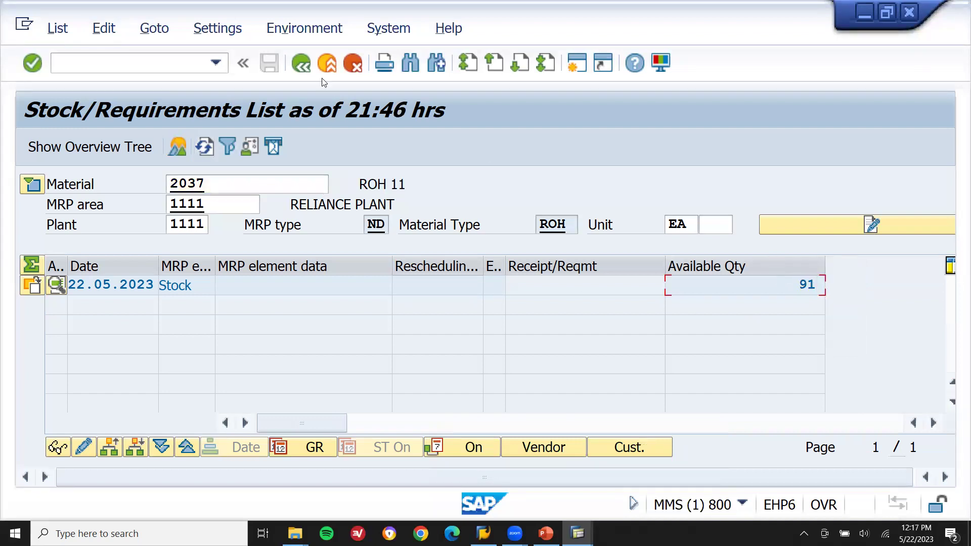
left_click(327, 63)
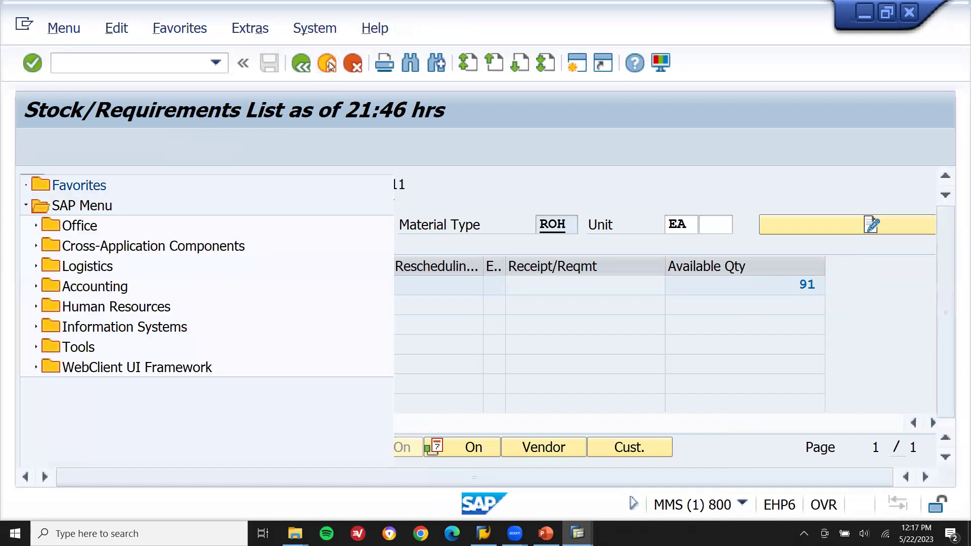
Run MMBE for material 2037 and confirm 91,000 unrestricted-use units at plant 1111.
type("MMBE")
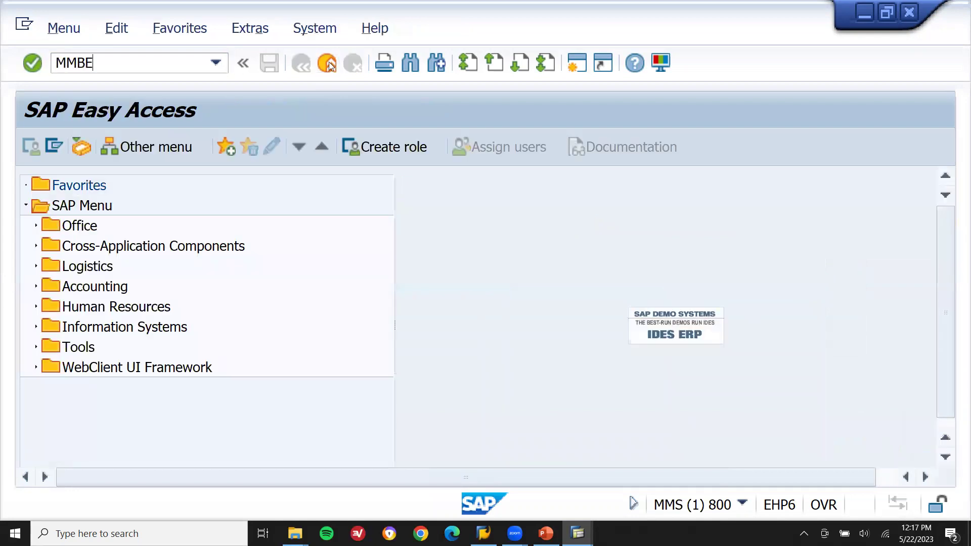
key("Return")
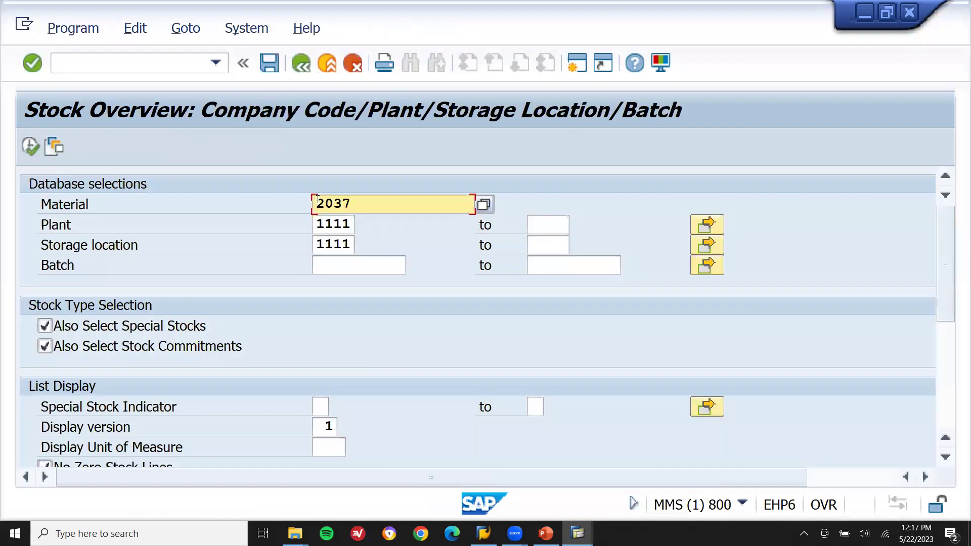
left_click(30, 147)
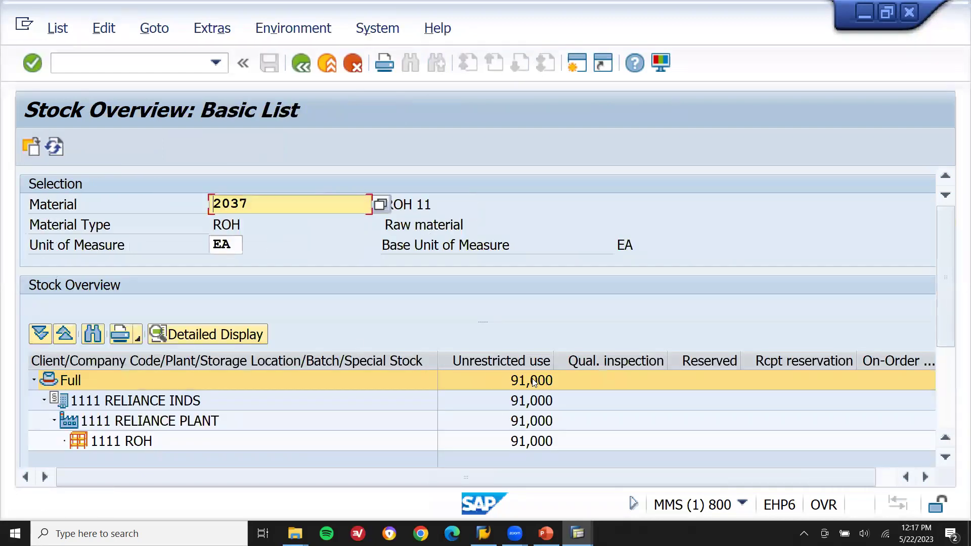
left_click(533, 363)
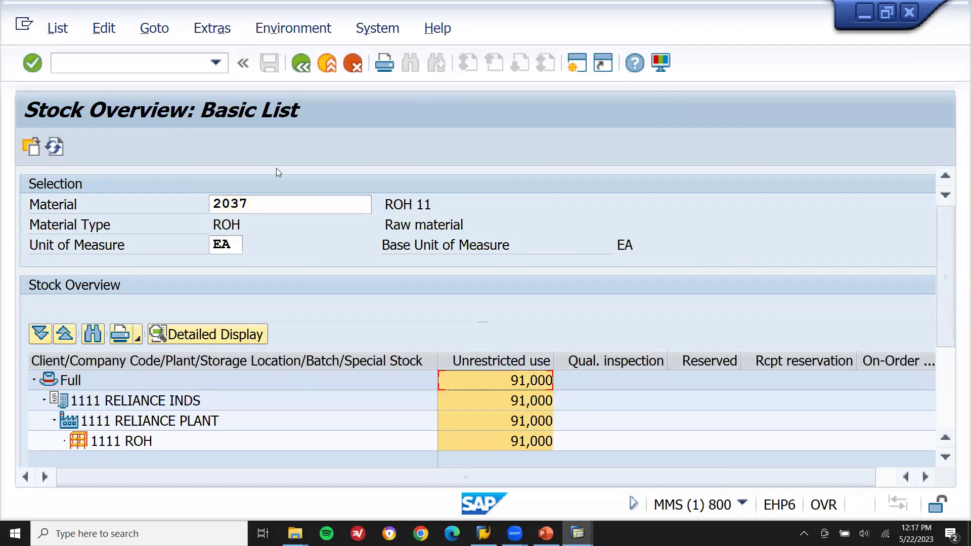
left_click(328, 65)
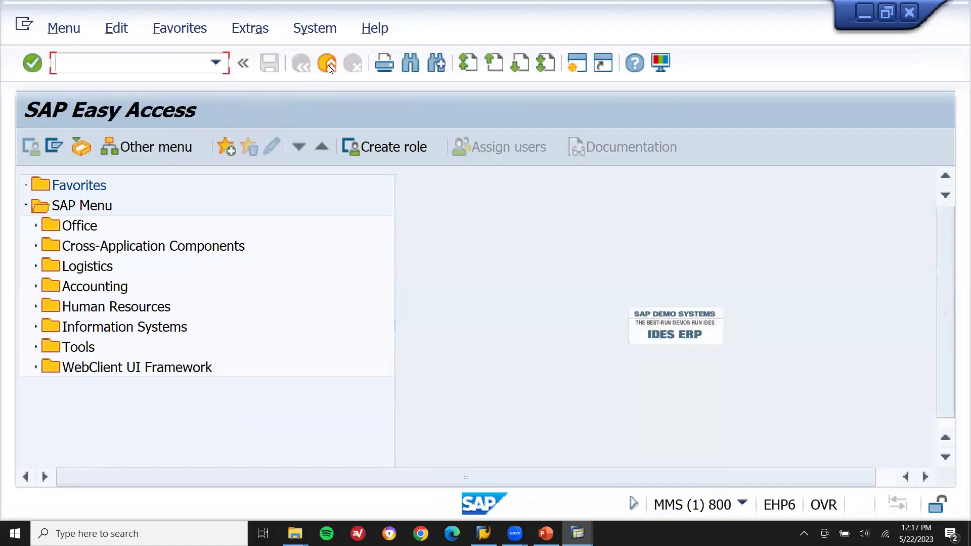
Start MIGO as a goods receipt of type Other, without a purchase order.
type("MIGO")
key("Return")
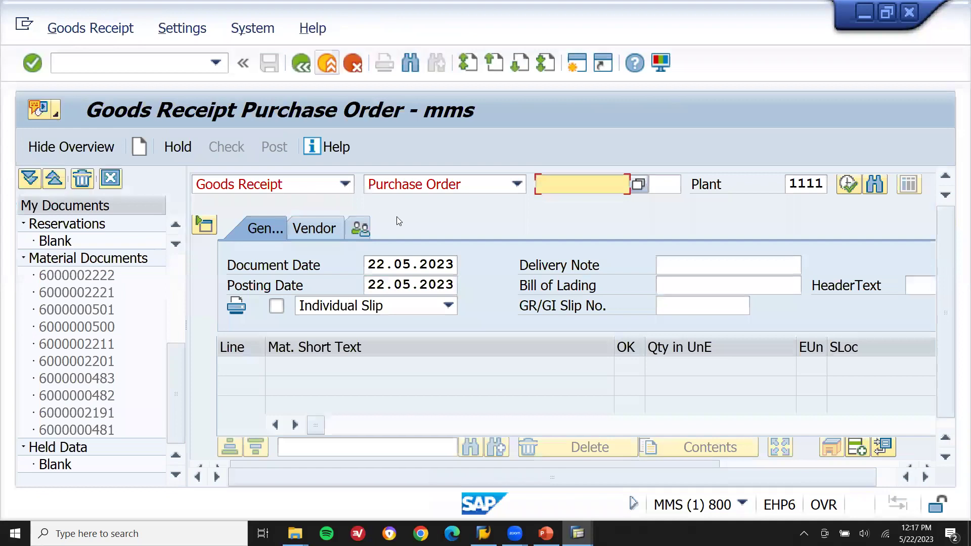
left_click(450, 187)
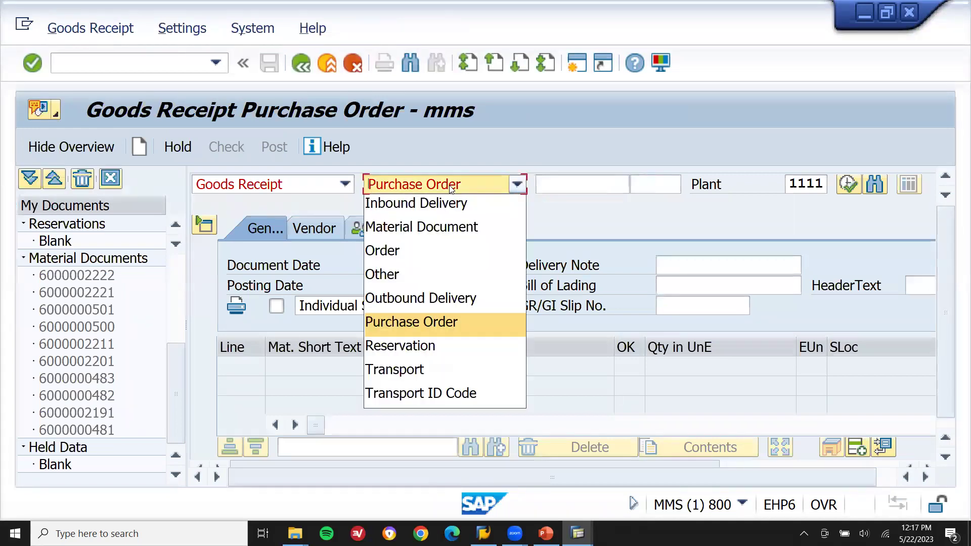
left_click(433, 274)
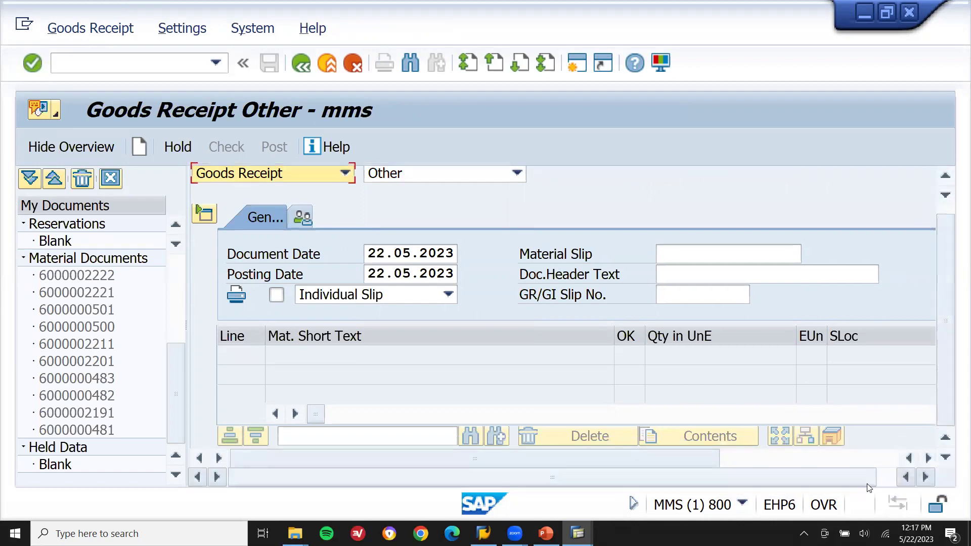
Enter material 2037 with quantity 10 on the receipt item.
left_click_drag(928, 289, 929, 373)
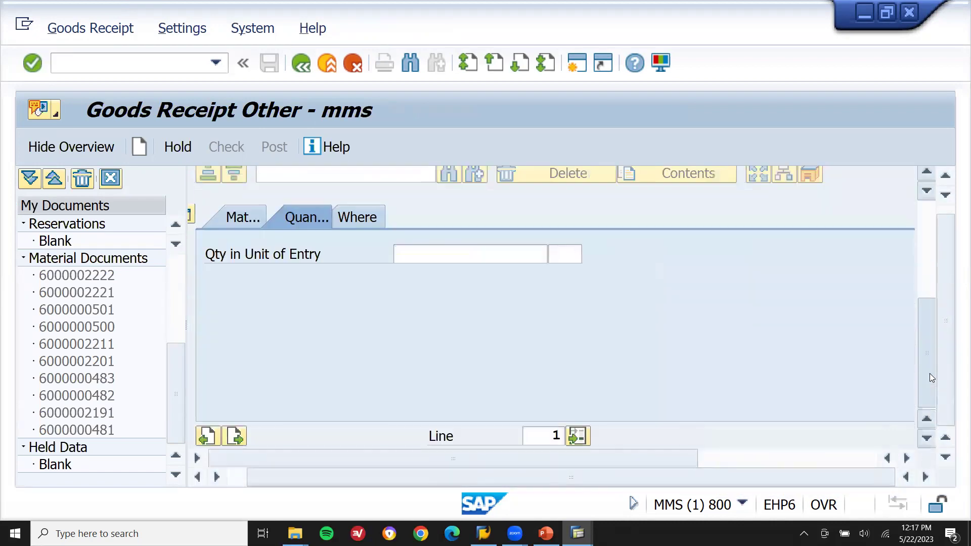
left_click(243, 218)
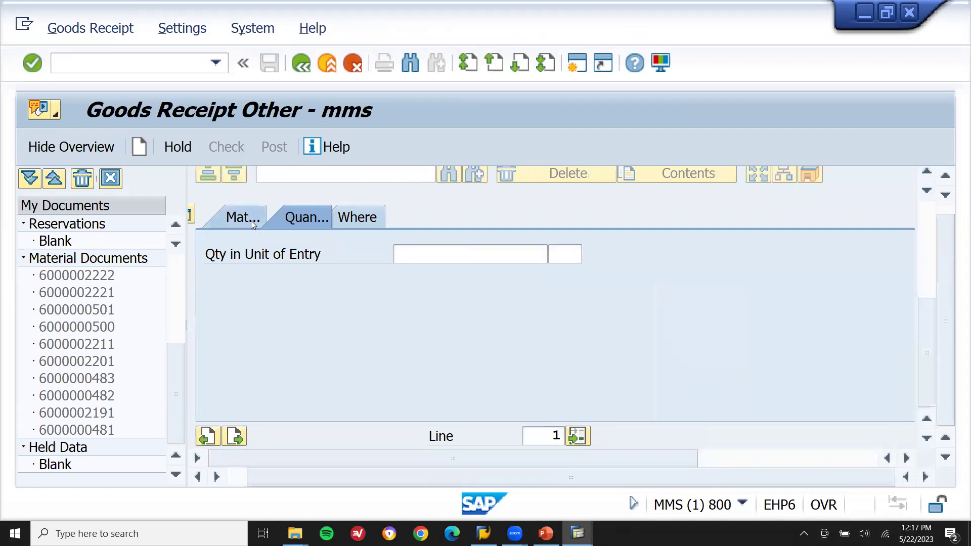
left_click(410, 254)
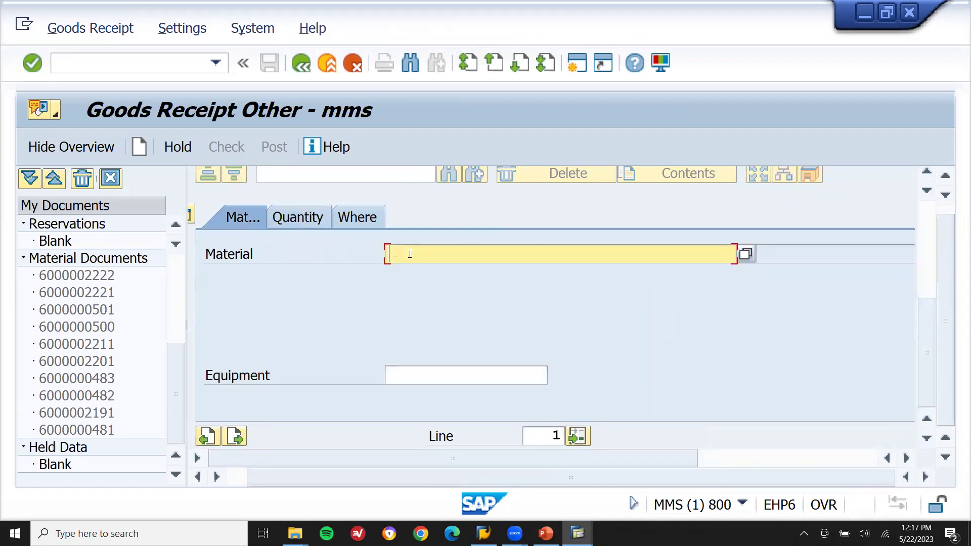
type("2037")
left_click(303, 218)
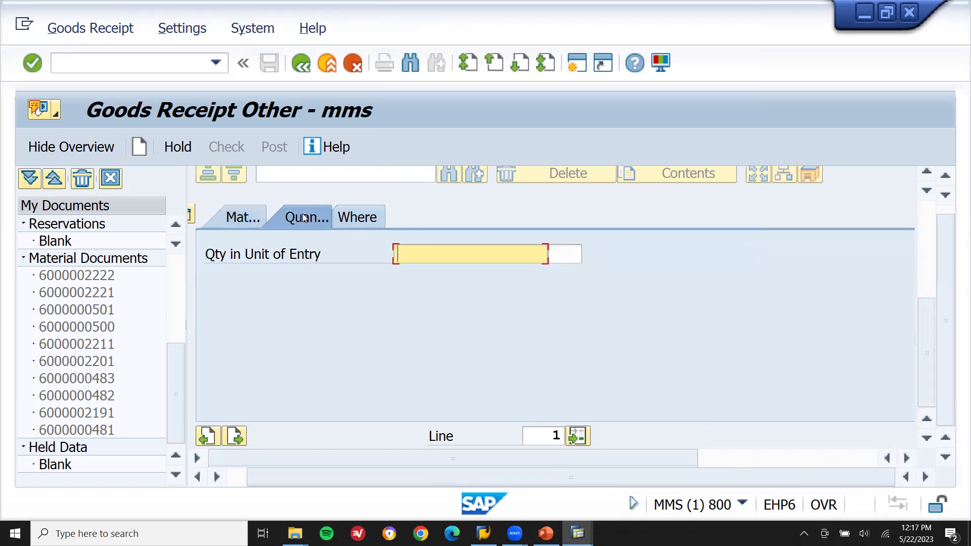
type("10")
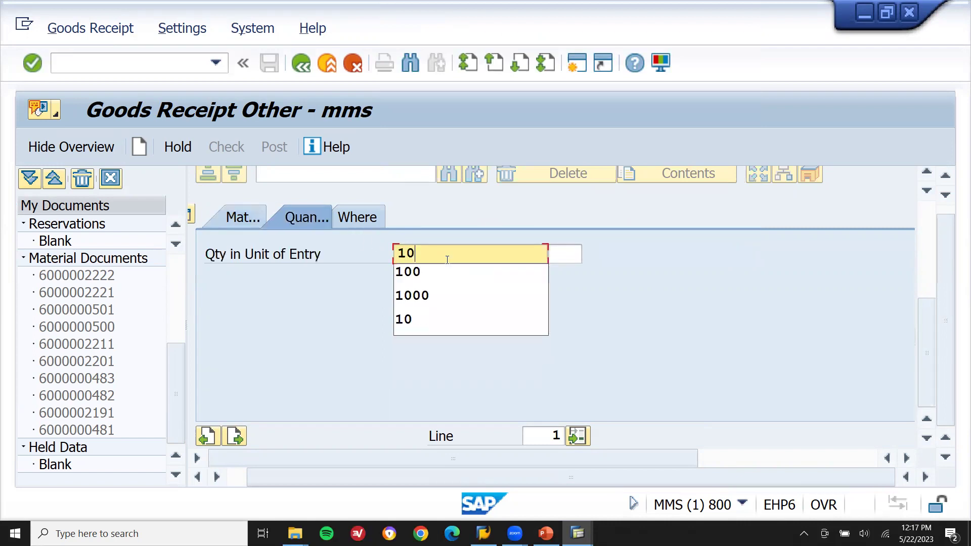
left_click(352, 219)
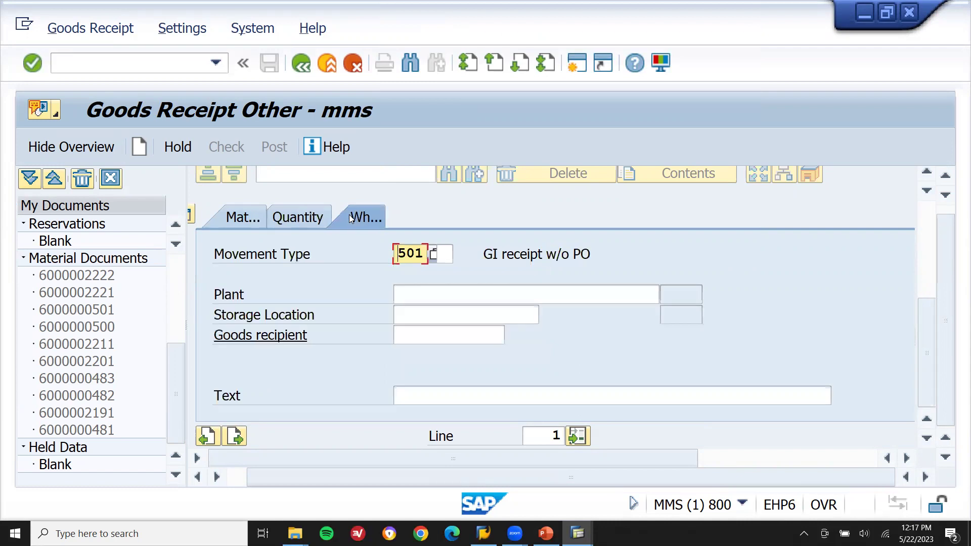
left_click(425, 295)
type("1111")
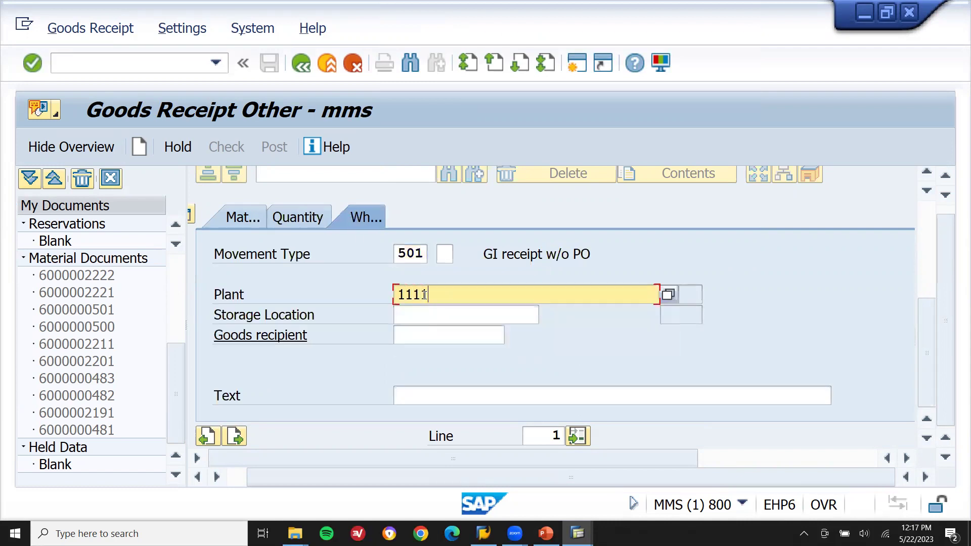
key("Tab")
type("1111")
key("Return")
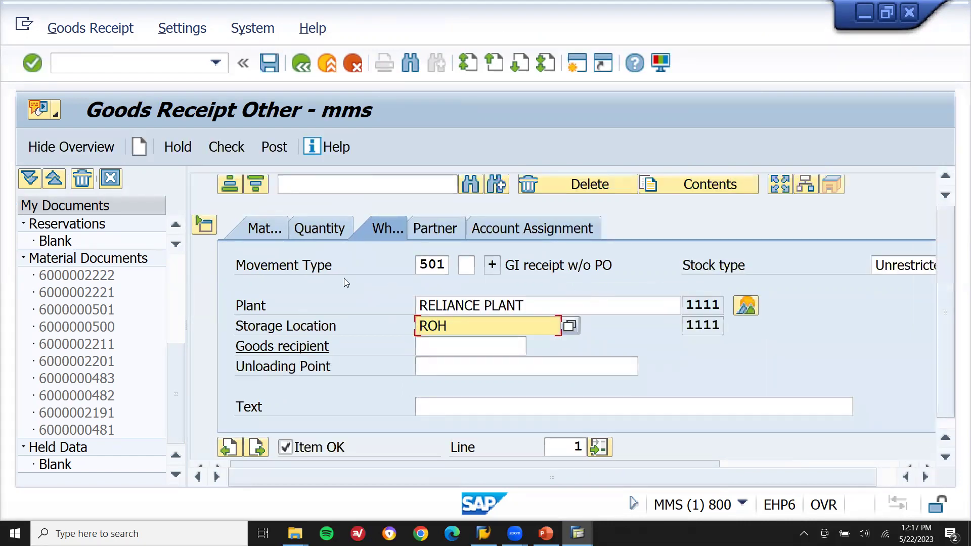
left_click(277, 146)
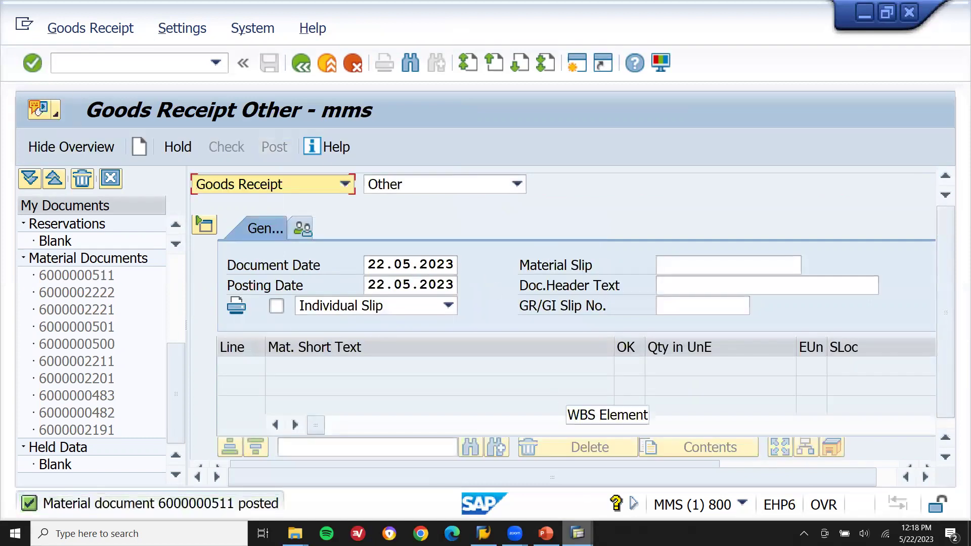
left_click(577, 533)
Run /NMMBE for material 2037 and confirm 101,000 unrestricted-use units.
left_click(517, 503)
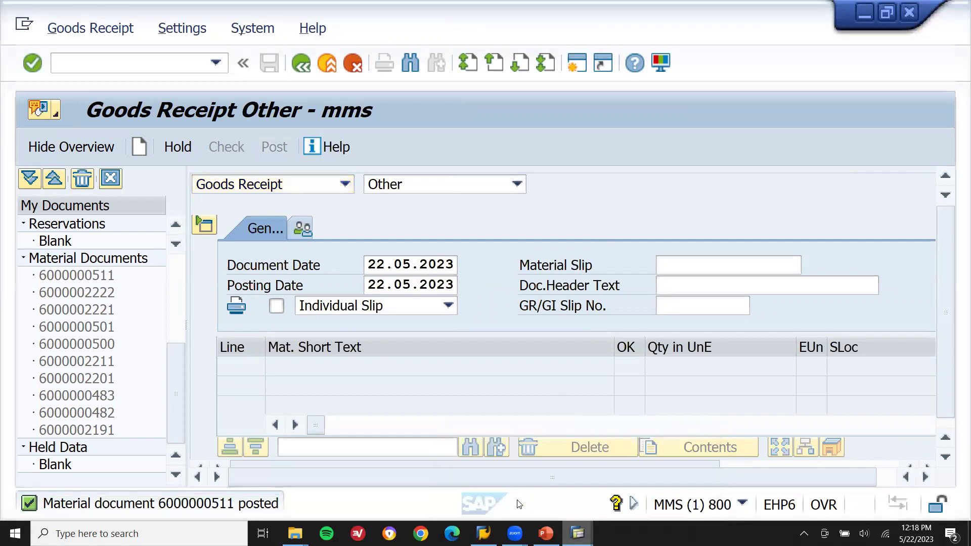
left_click(158, 62)
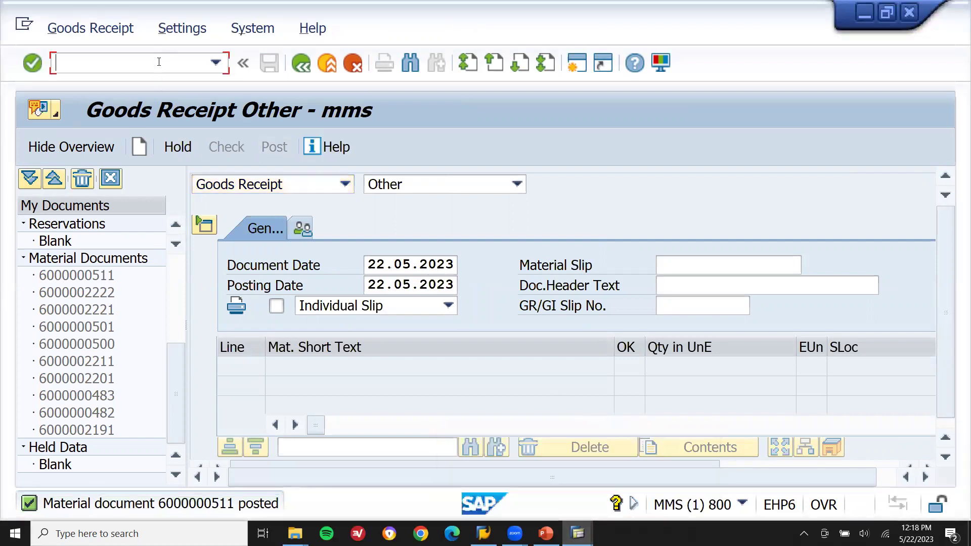
type("/NMMBE")
key("Return")
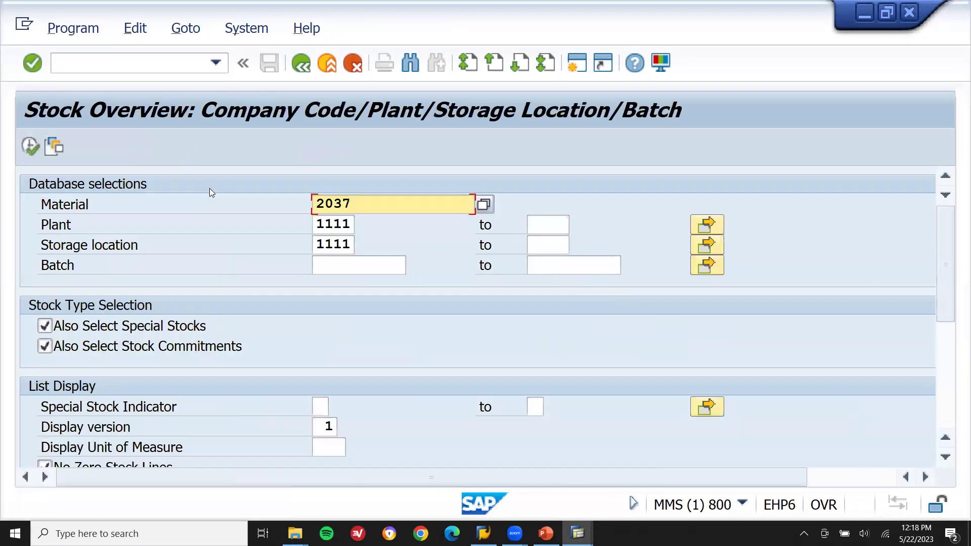
left_click(30, 148)
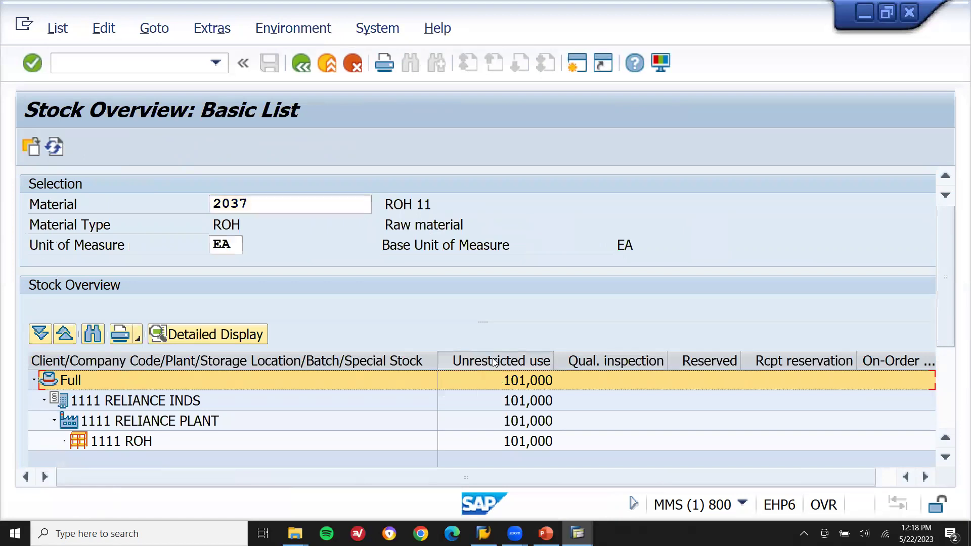
left_click(493, 361)
key("F3")
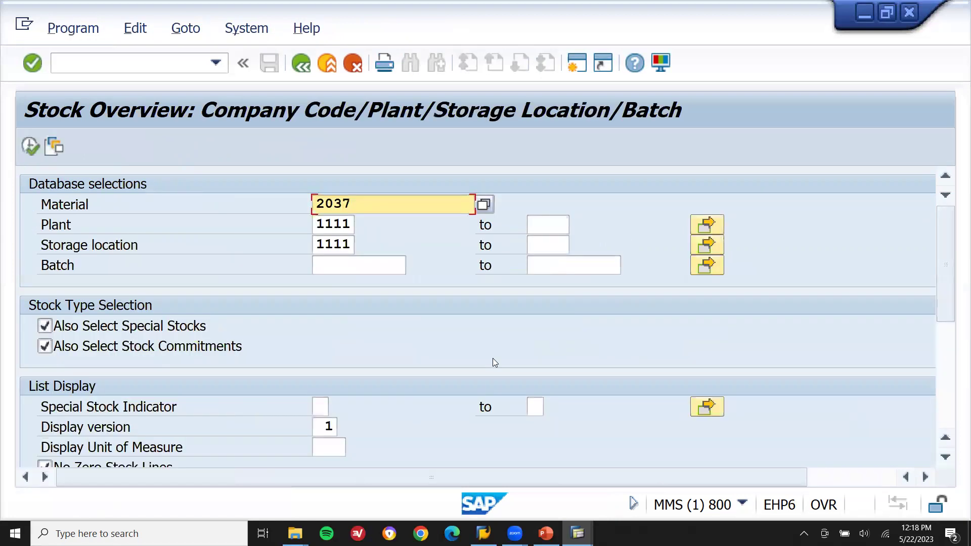
key("F3")
Run MD04 for material 2037 and confirm the available quantity shows 101.
type("MD04")
key("Return")
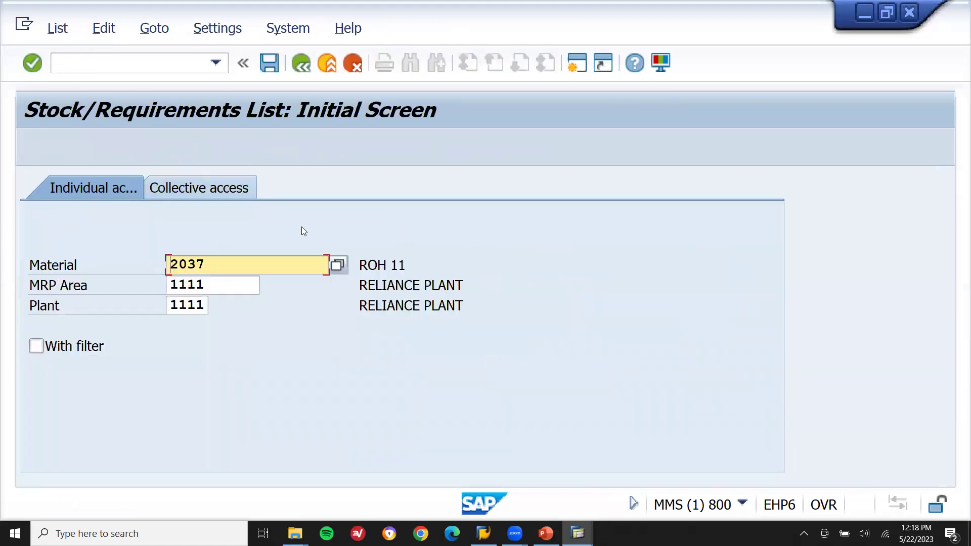
key("Return")
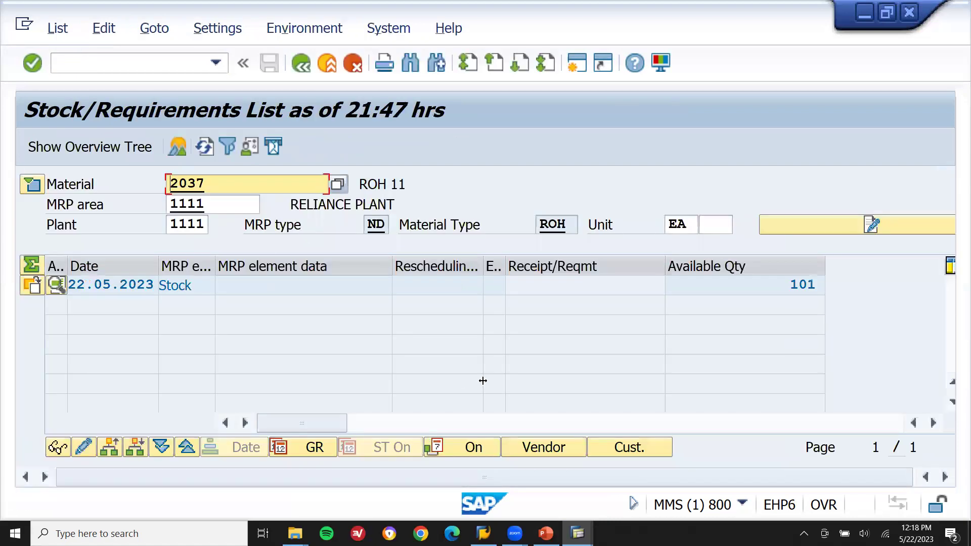
left_click(819, 289)
double_click(821, 288)
left_click(821, 288)
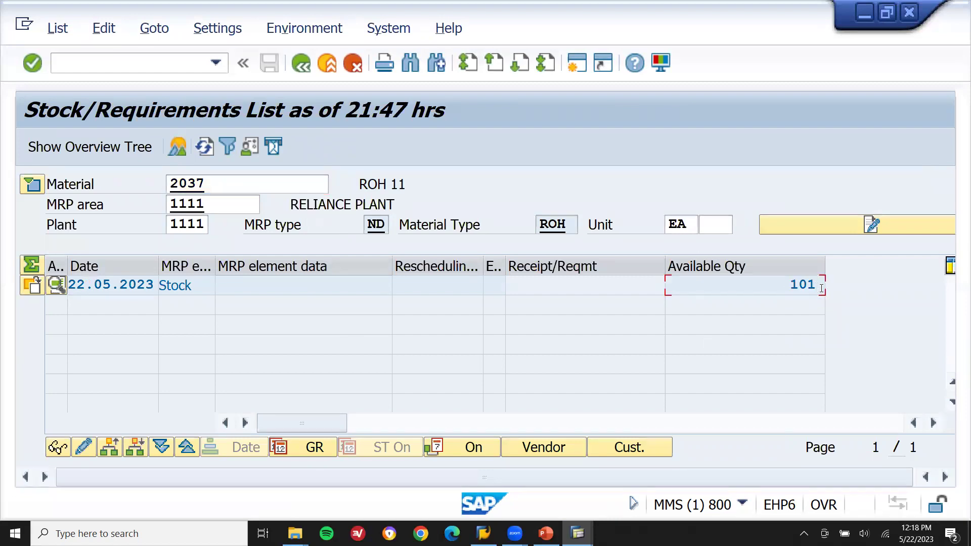